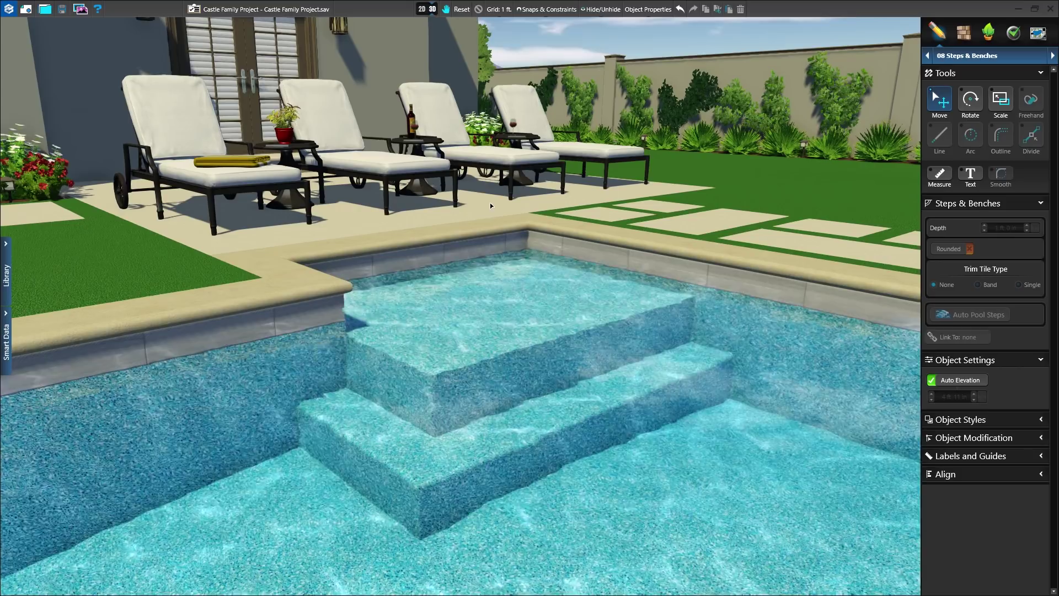
- Give the upper pool step rounded edges and increase the rounding radius
left_click(461, 336)
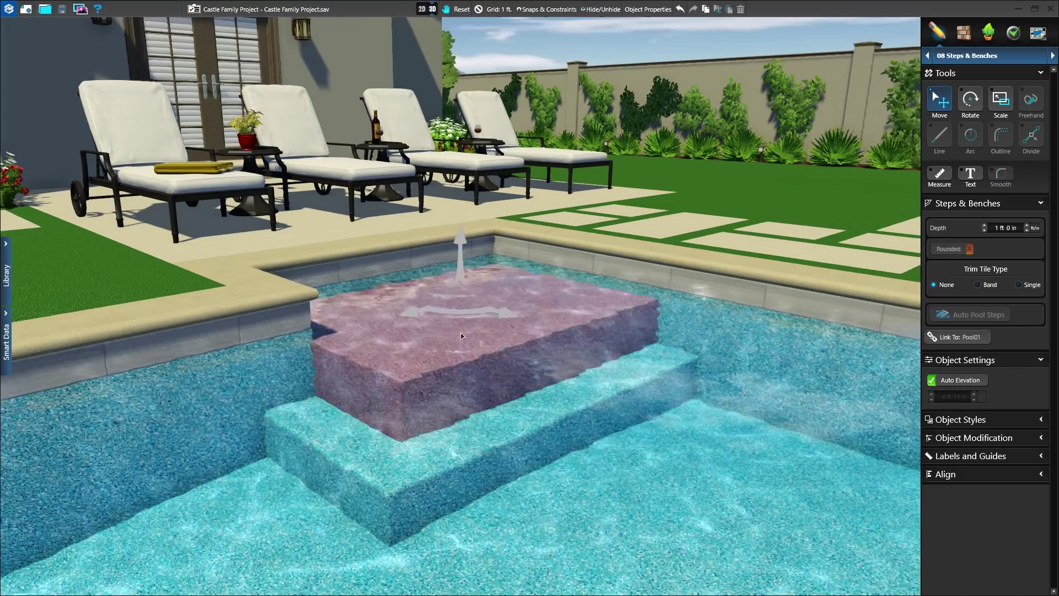
scroll(415, 412, "up", 3)
left_click_drag(416, 413, 538, 325)
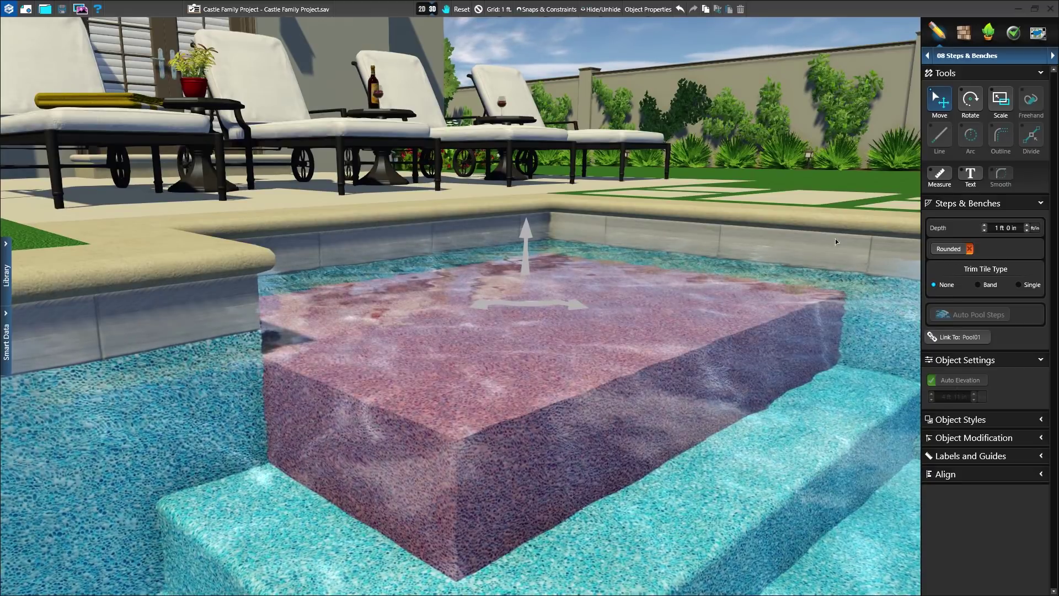
left_click(969, 248)
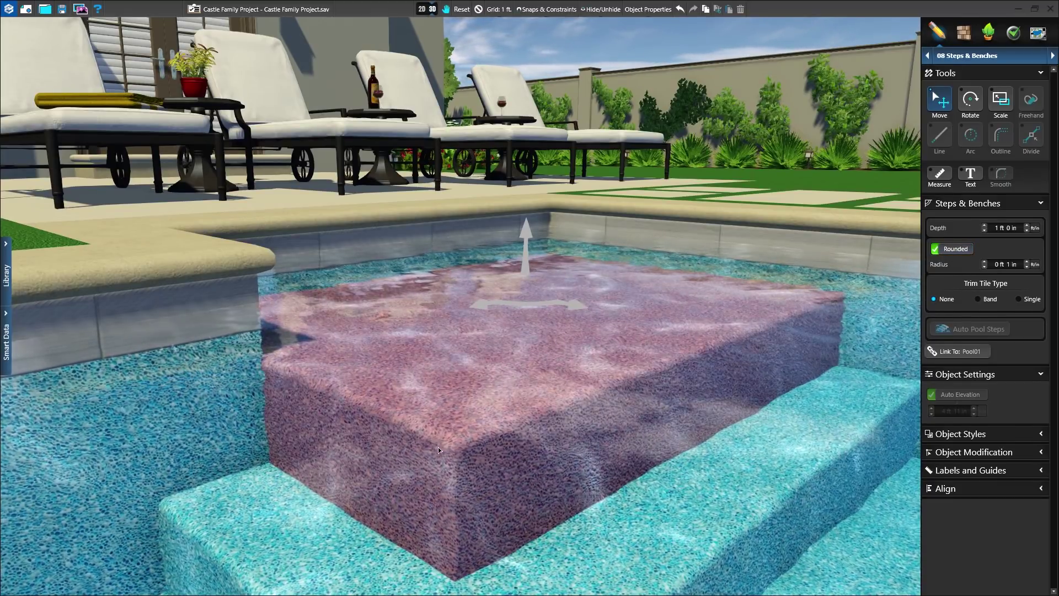
left_click(1027, 263)
left_click(1027, 263)
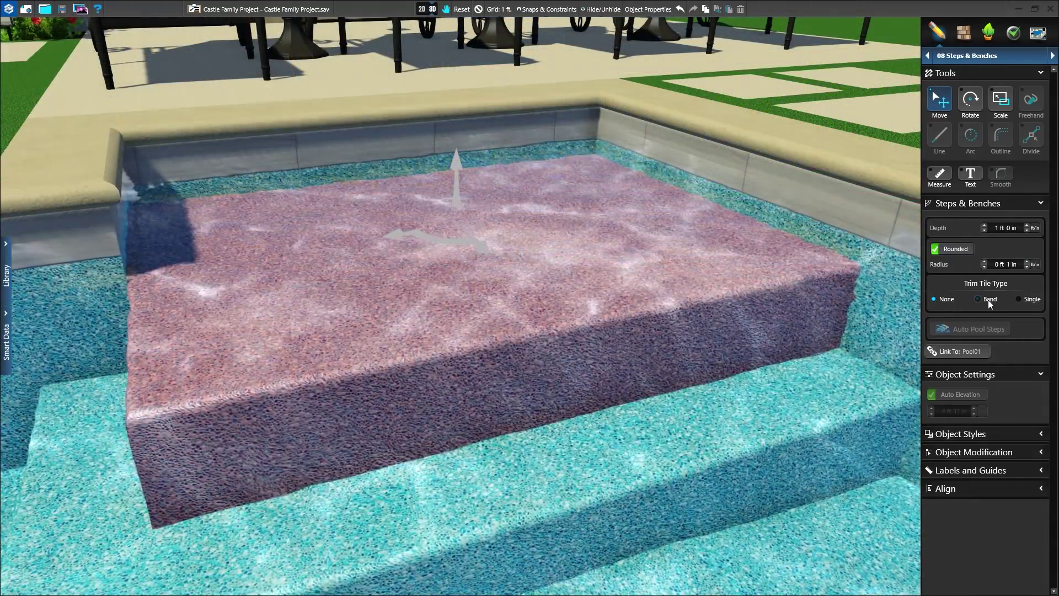
- Add a trim of single tiles along the step, spaced 1 ft apart and rotated 90°
left_click(988, 300)
left_click(1026, 316)
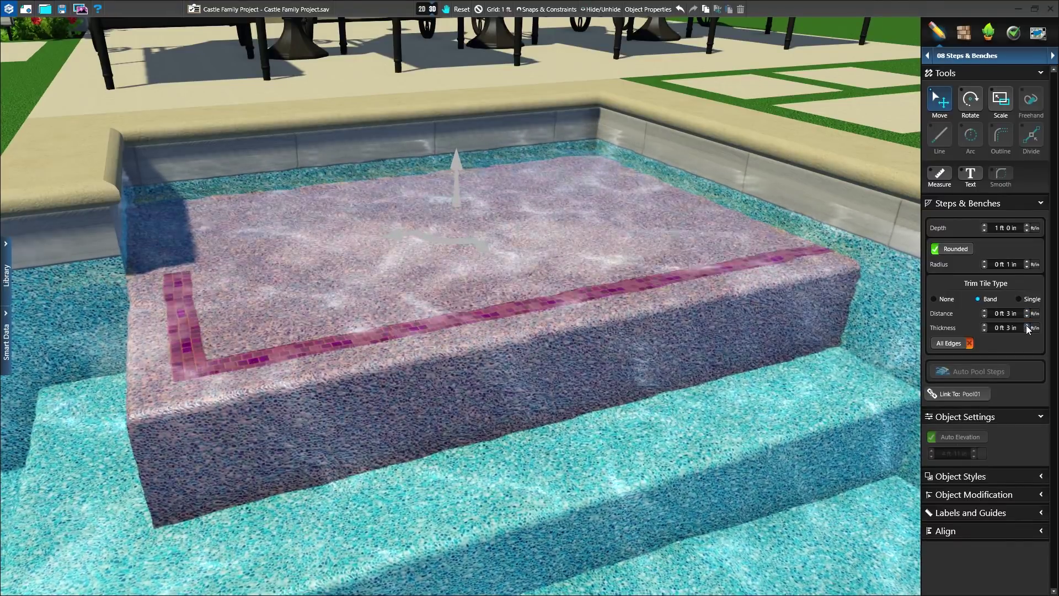
left_click(1027, 316)
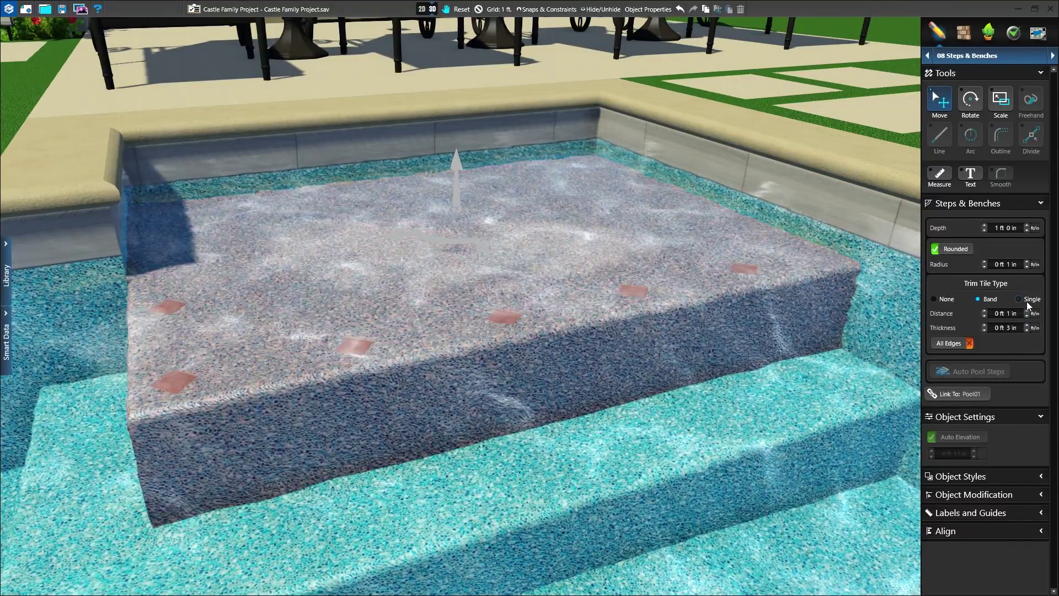
left_click(1029, 304)
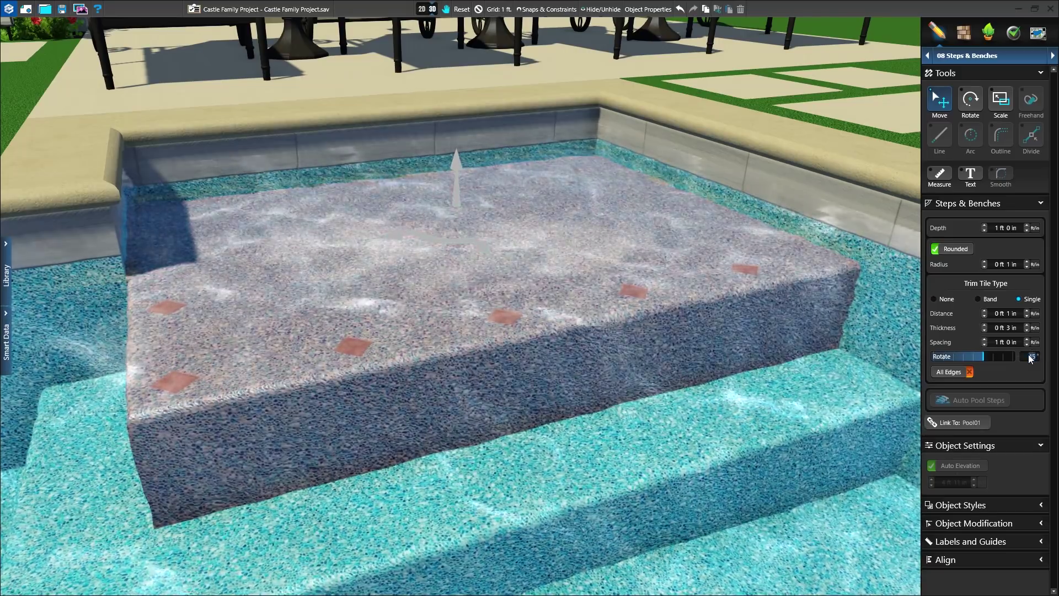
type("90")
key("Return")
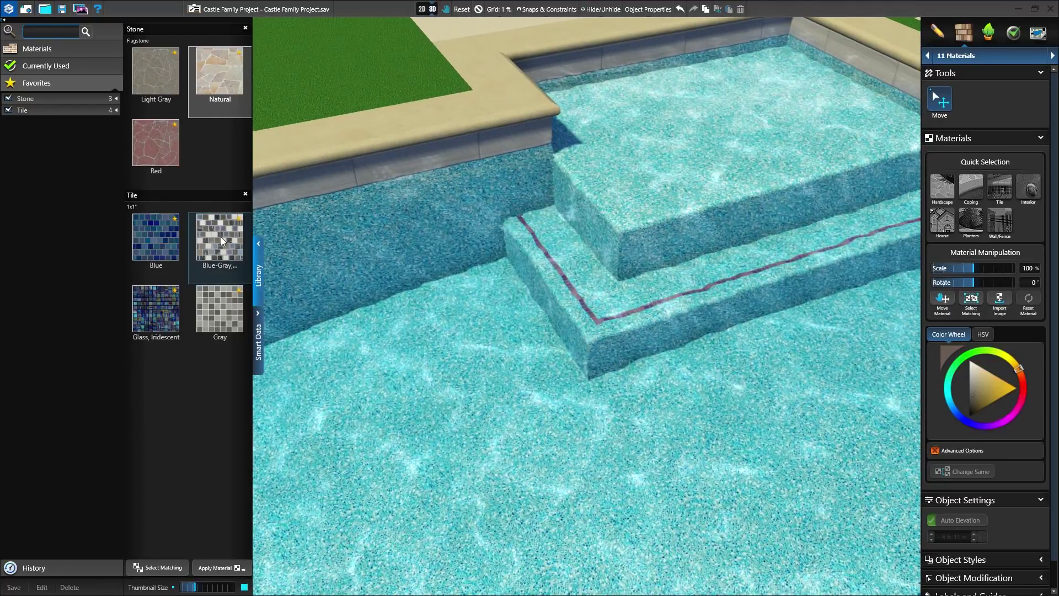
- Make the step trim Gray tile, after trying Blue-Gray, and surface the step top in Natural flagstone
left_click(220, 238)
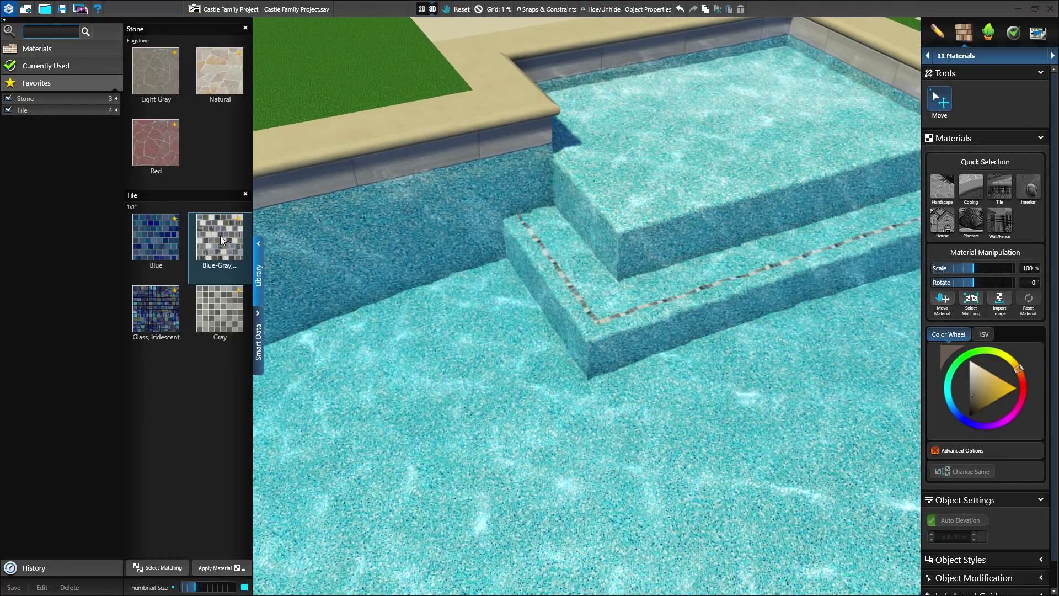
left_click(219, 308)
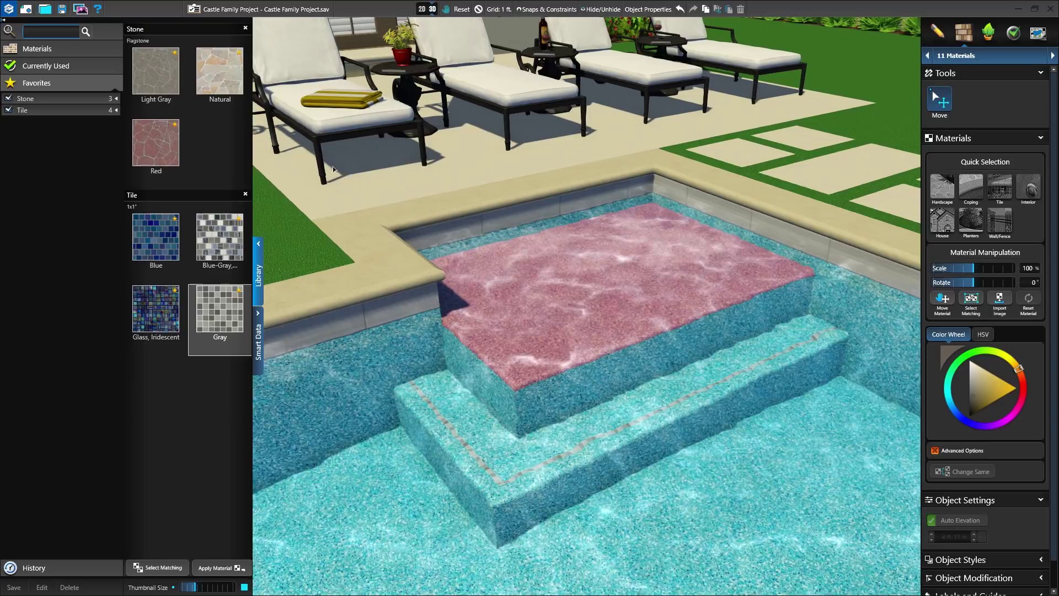
left_click(215, 75)
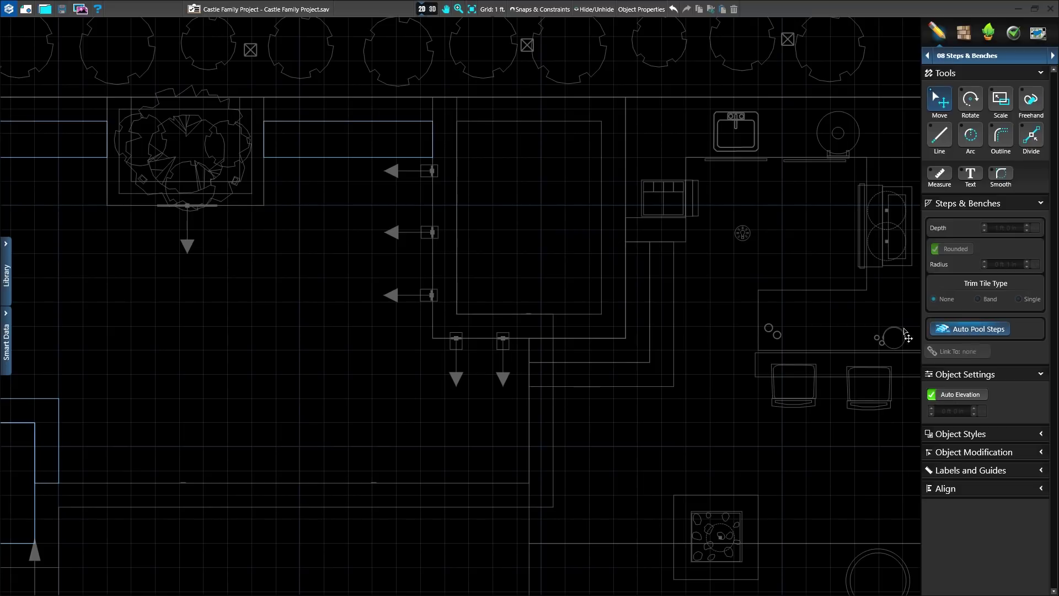
- Add wider automatic pool steps inside the spa, with the outline running around its walls
left_click(531, 429)
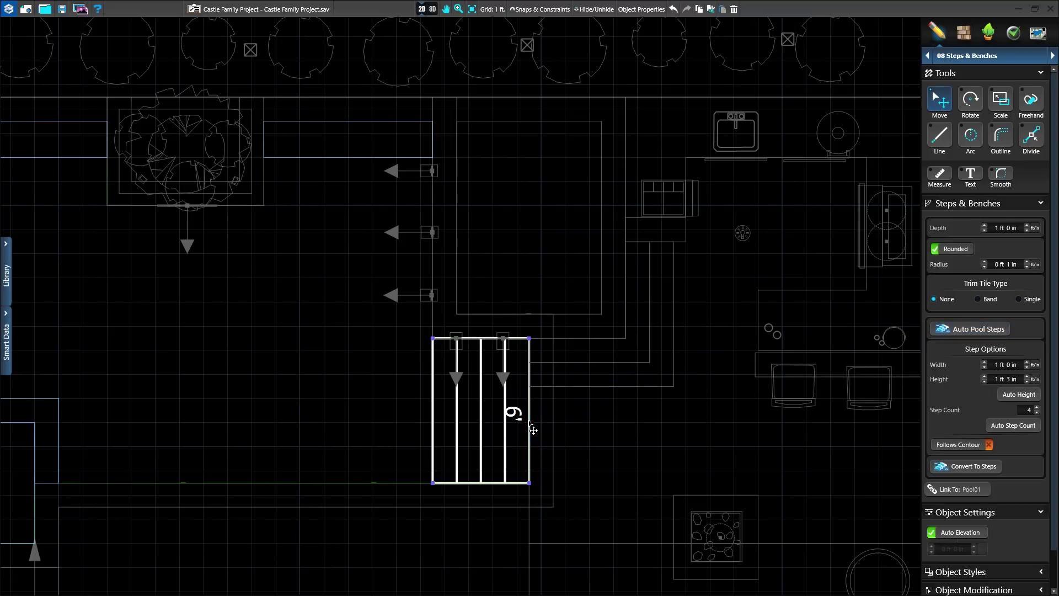
left_click(936, 330)
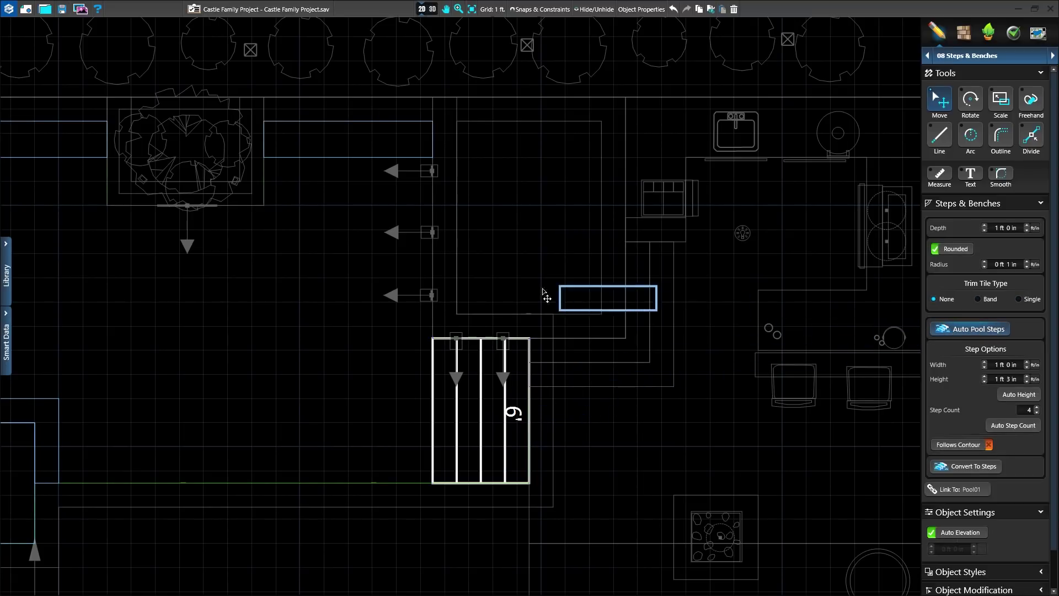
left_click(526, 311)
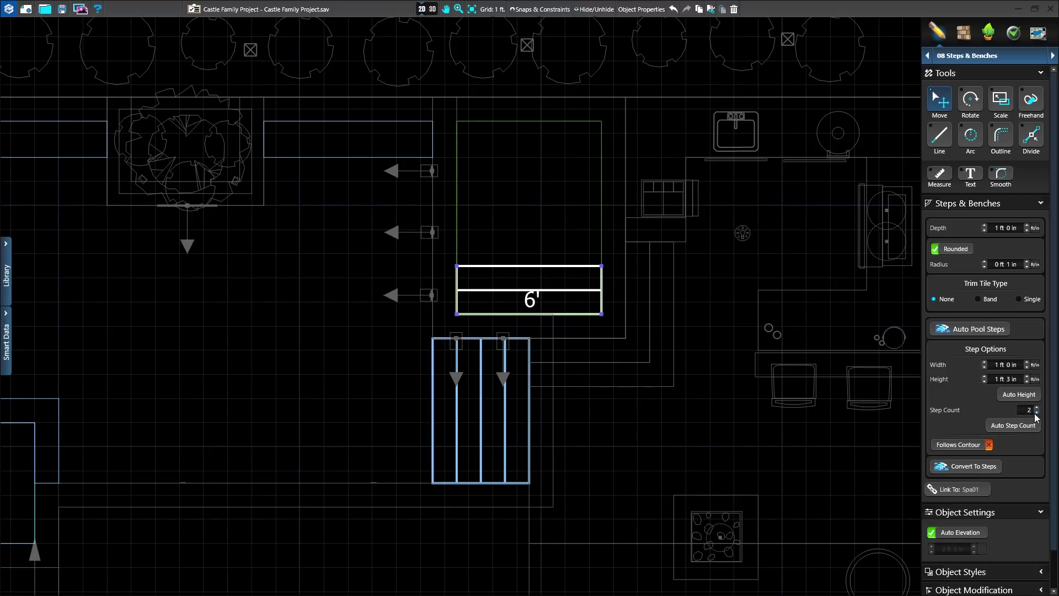
left_click(1026, 362)
left_click(1027, 363)
left_click(1026, 363)
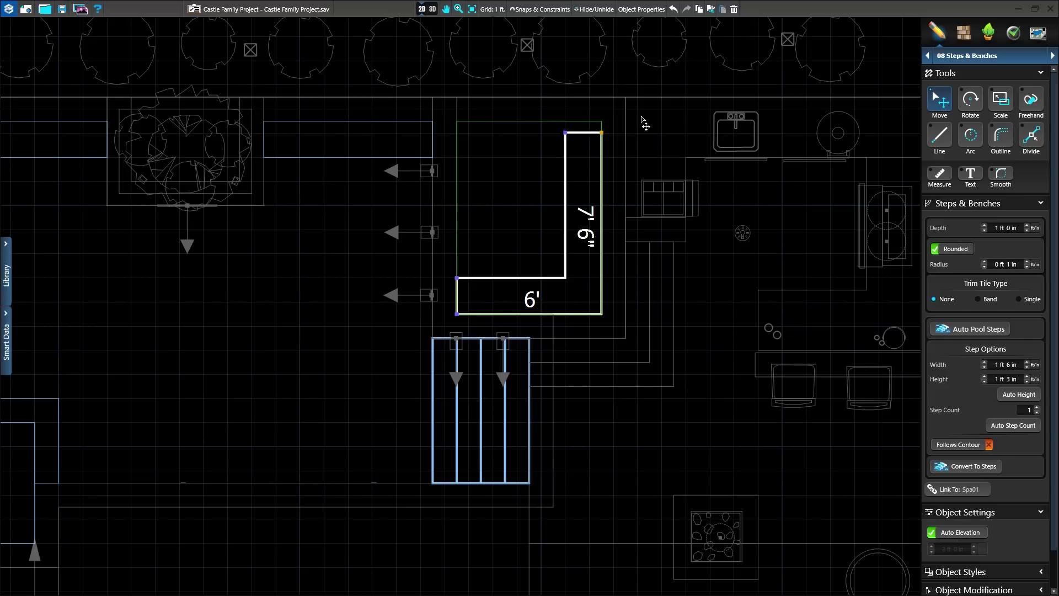
left_click(601, 121)
left_click(457, 120)
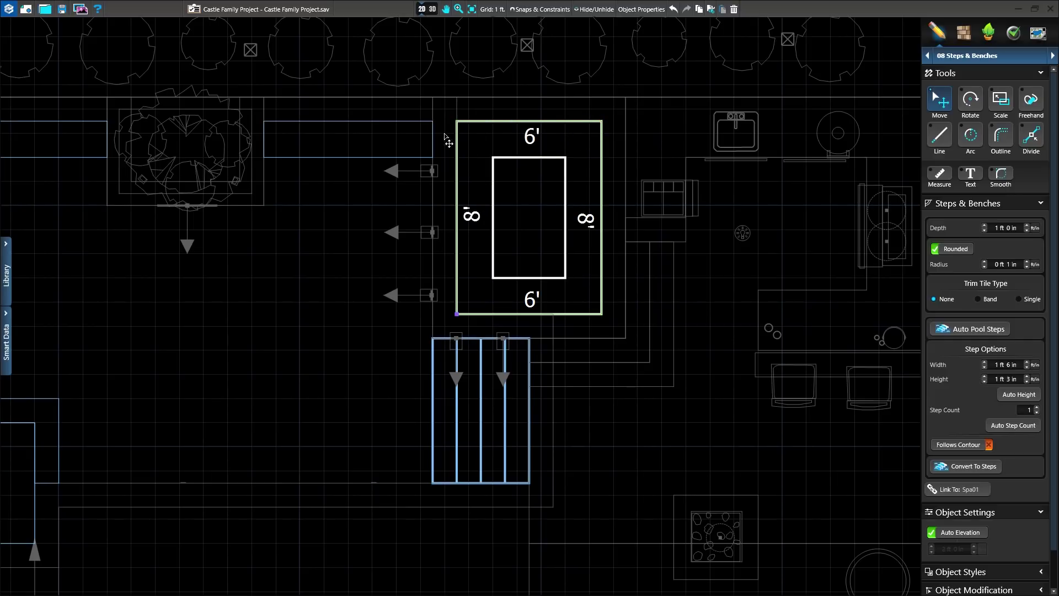
left_click(432, 8)
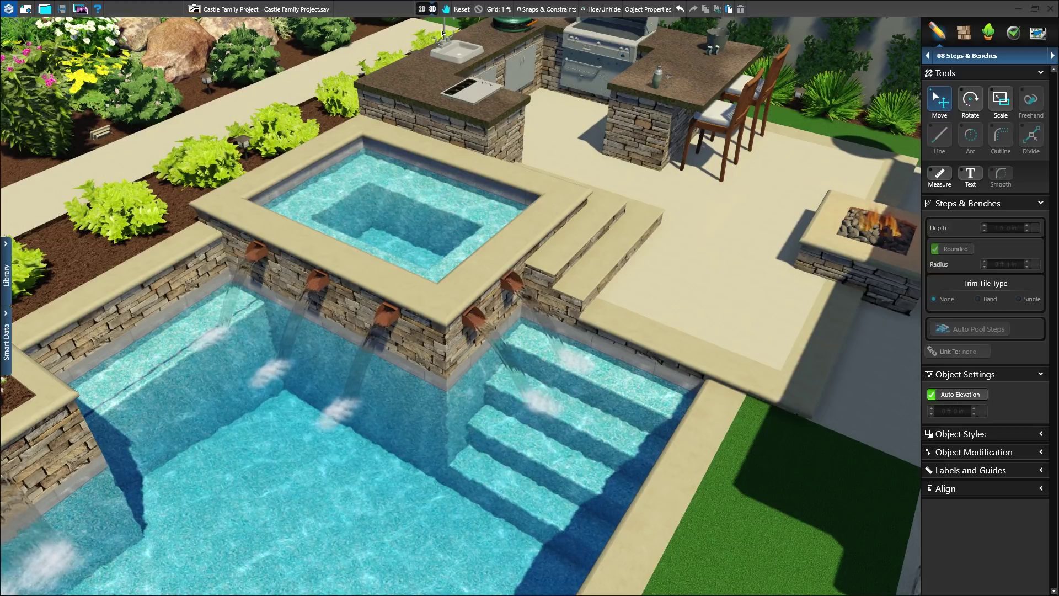
key("F2")
- Convert the pool's four-step entry staircase into pool steps and confirm
left_click(447, 393)
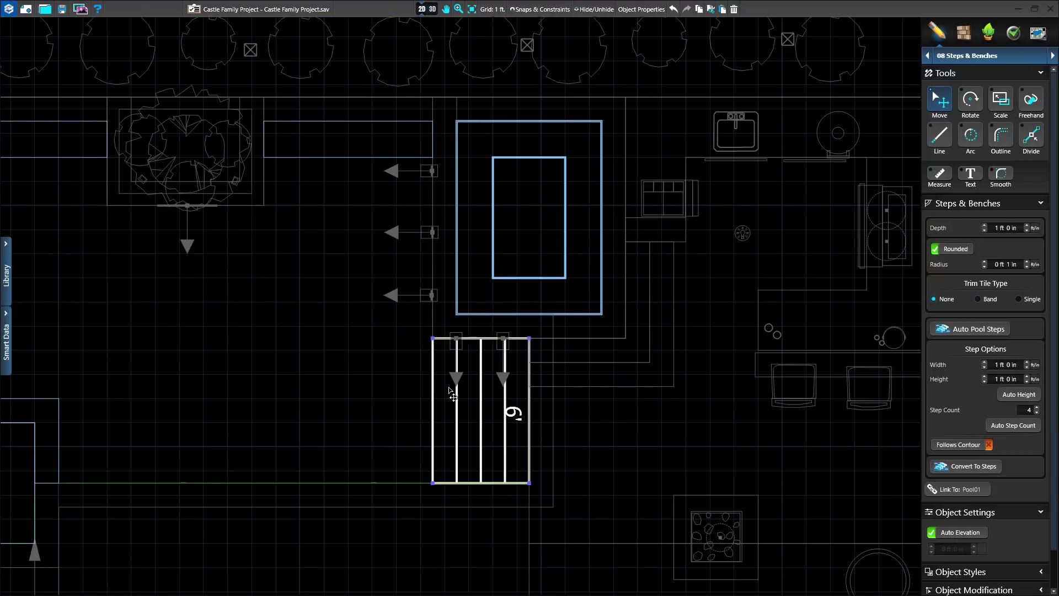
left_click(957, 466)
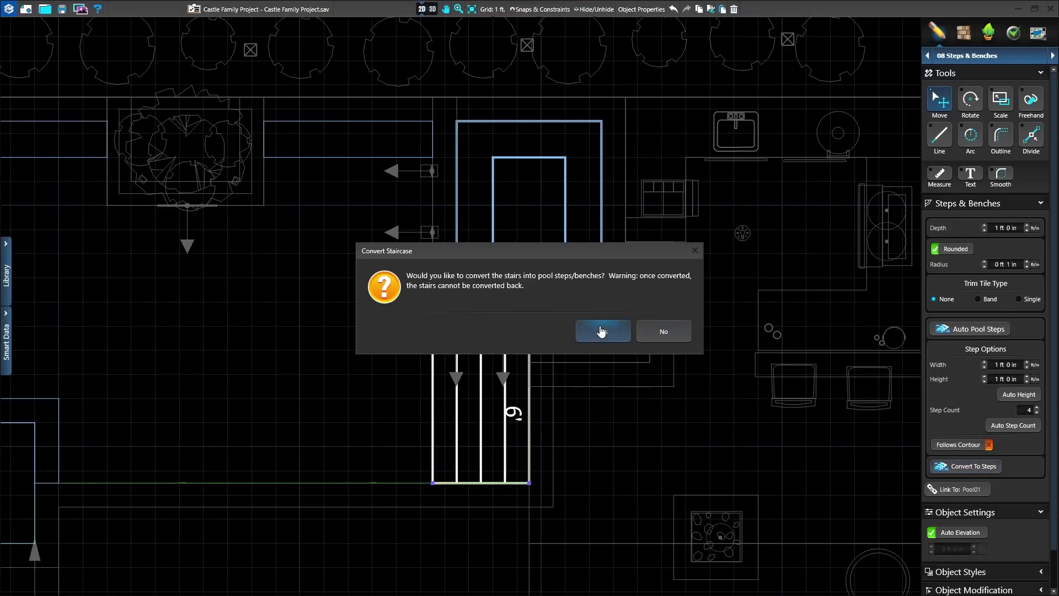
left_click(601, 331)
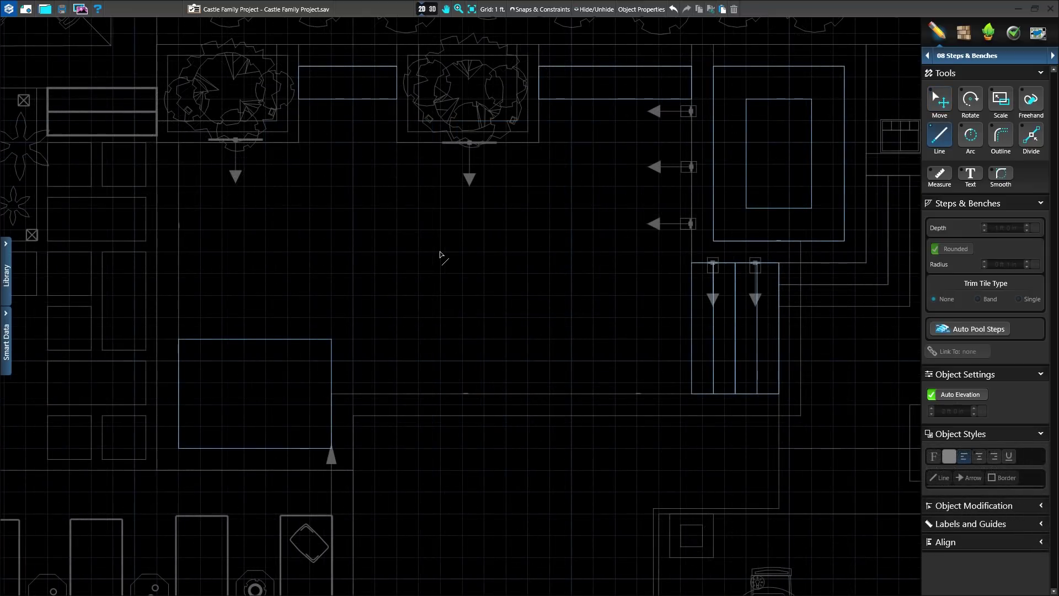
- Finish the L-shaped step outline linked to Pool01, then draw a closed L-shaped hardscape outline with 5' 6" sides
left_click(188, 321)
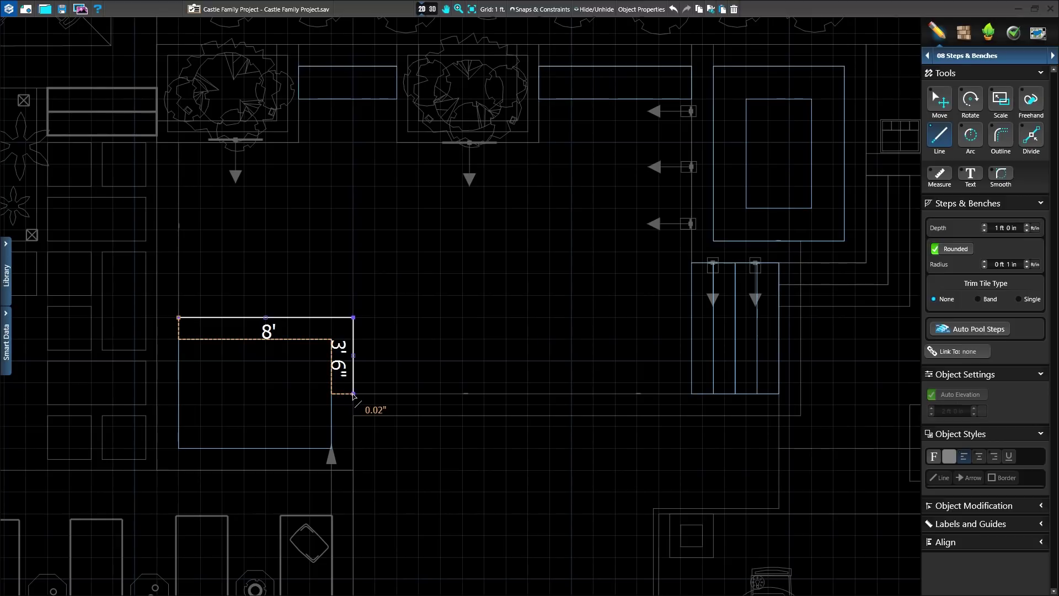
left_click(353, 393)
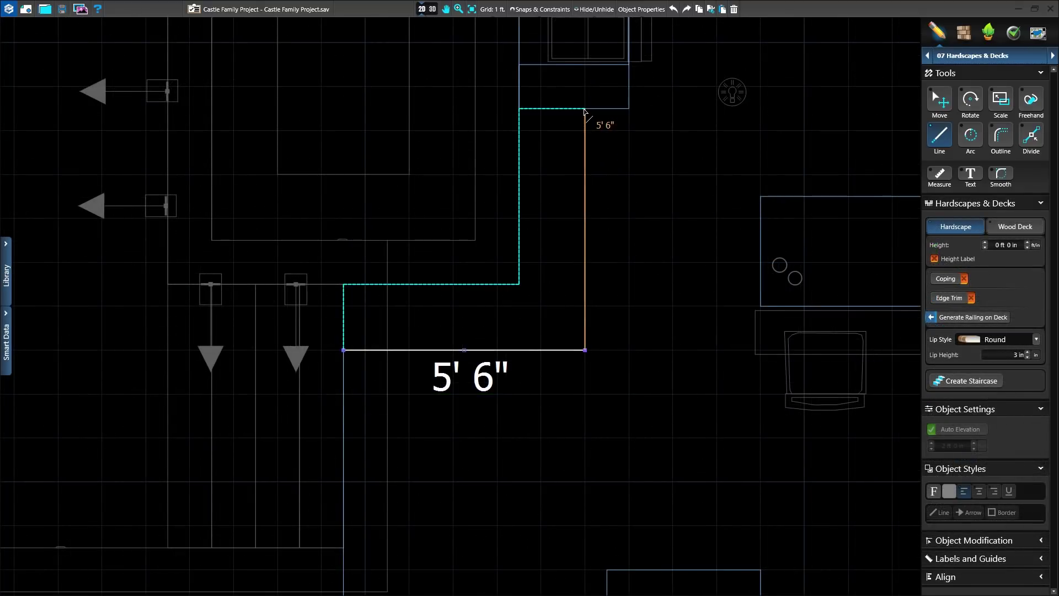
left_click(585, 109)
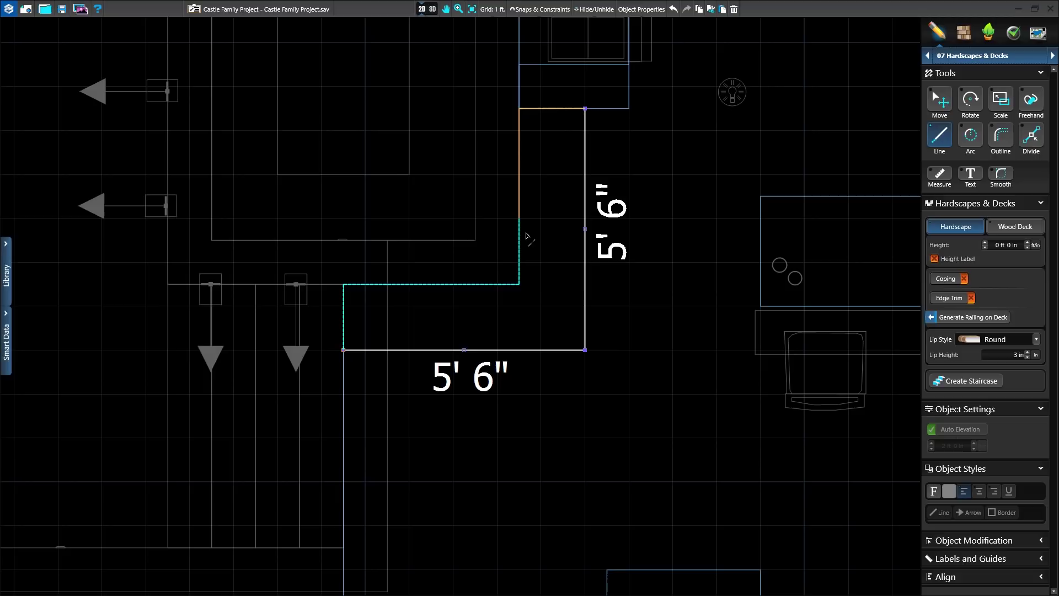
left_click(585, 109)
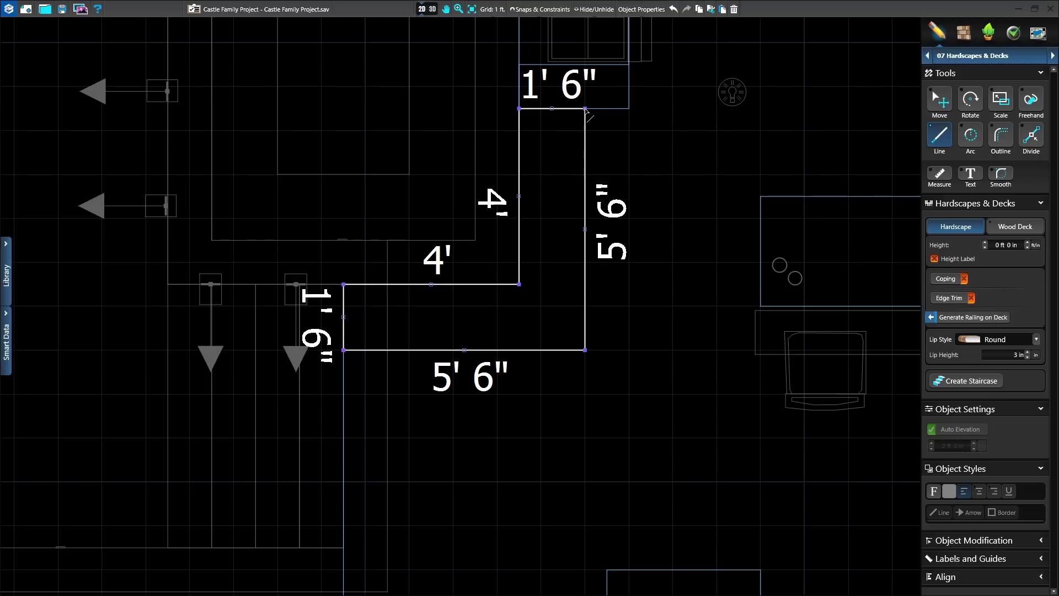
left_click(542, 9)
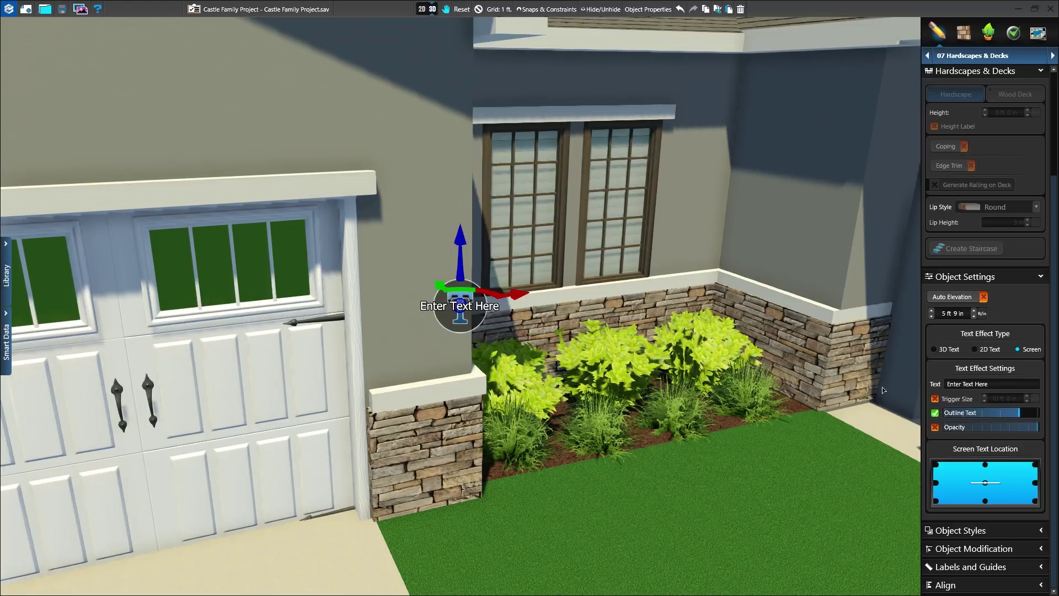
- Enter house number 4064 as 3D text and move it onto the wall beside the garage door
type("4064")
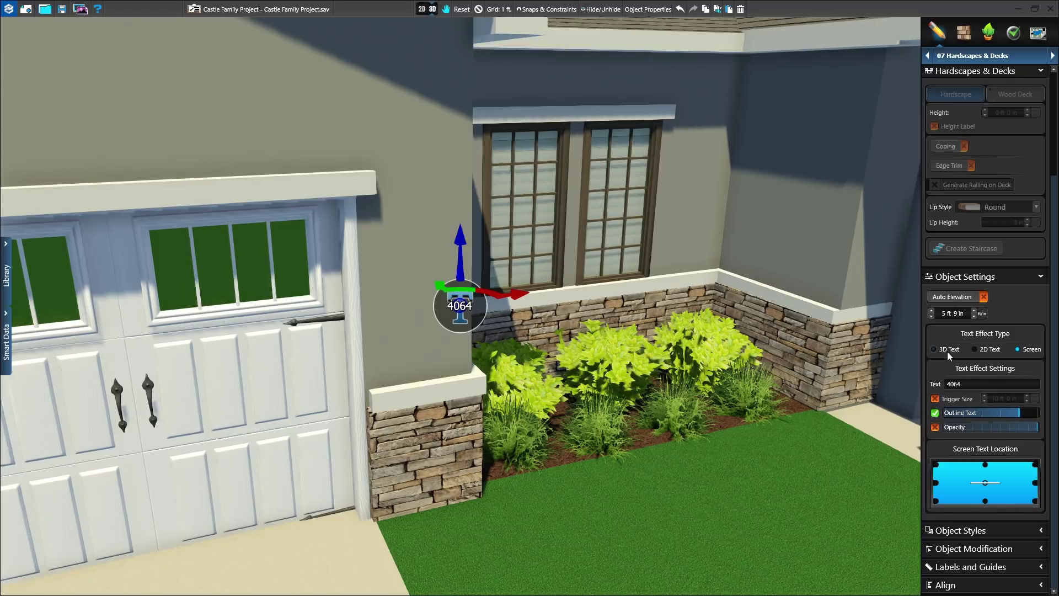
left_click(949, 354)
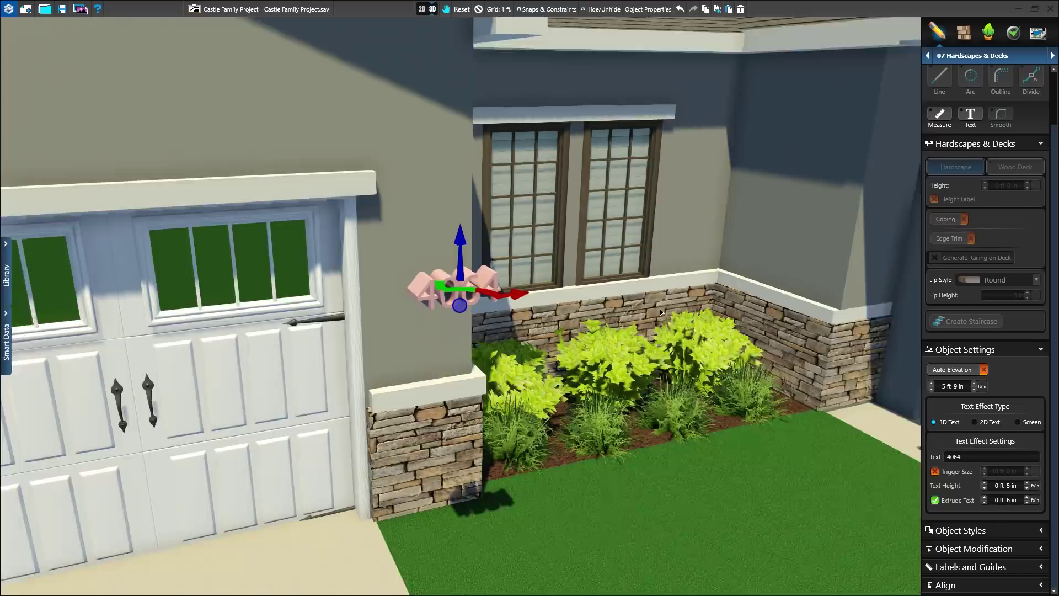
middle_click_drag(659, 309, 495, 279)
left_click_drag(495, 280, 583, 211)
- Edit the individual digits to space the final 4 away from 406
scroll(583, 210, "down", 2)
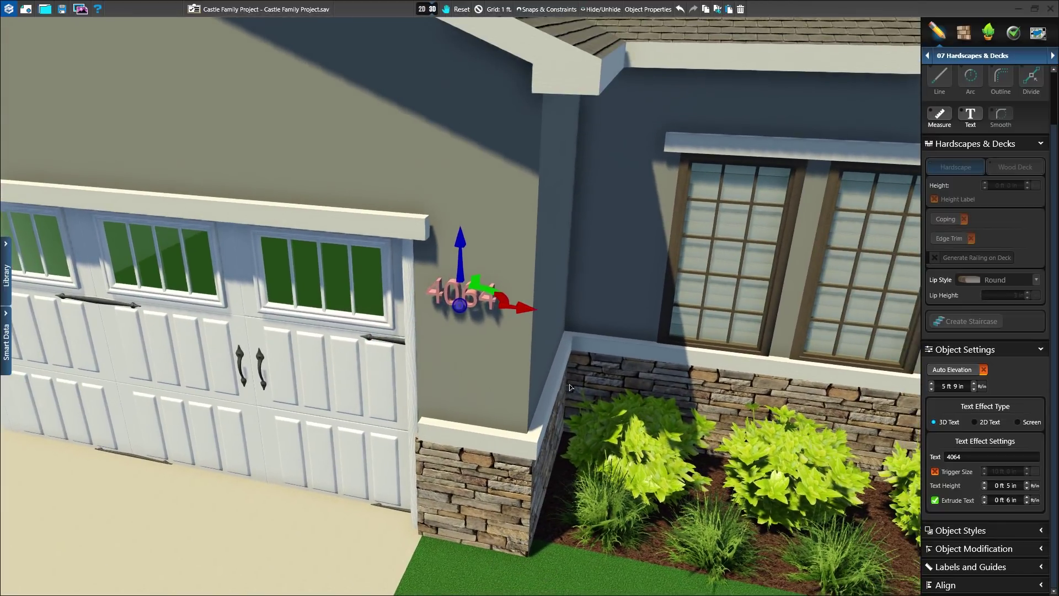
scroll(588, 283, "up", 3)
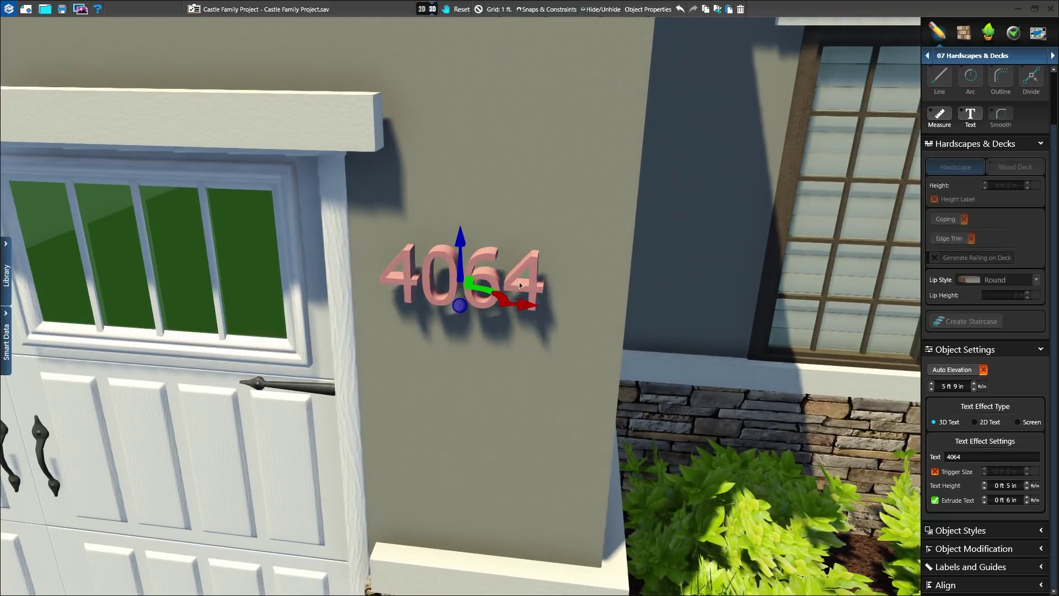
double_click(516, 286)
left_click(520, 287)
left_click_drag(487, 289, 492, 295)
left_click(337, 279)
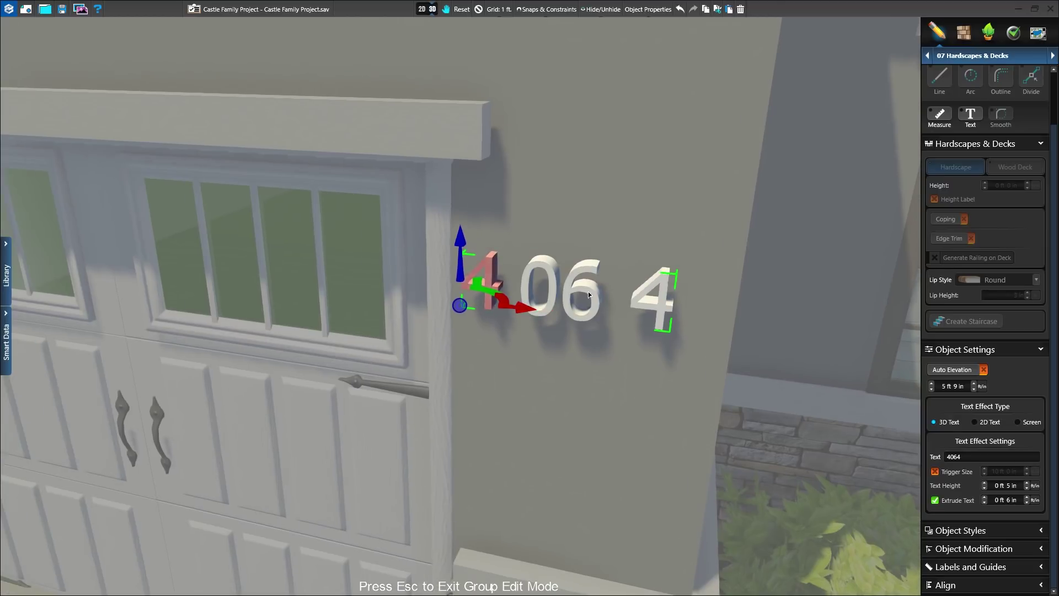
left_click(582, 290)
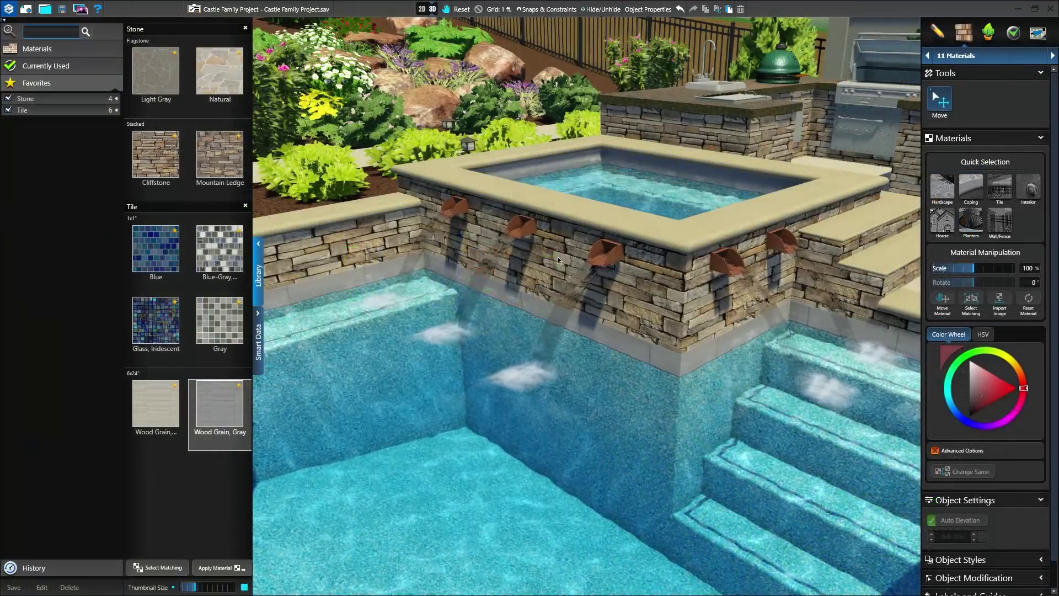
- Try gray wood-grain tile on the spa's outer walls, then finish them in Cliffstone stacked stone
left_click(558, 259)
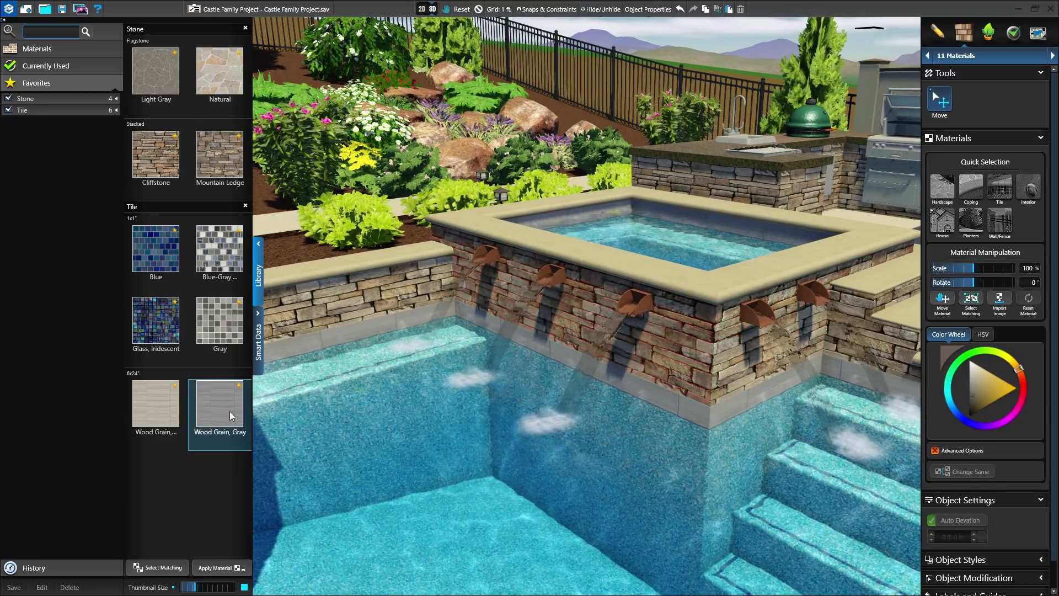
left_click(586, 309)
left_click(728, 333)
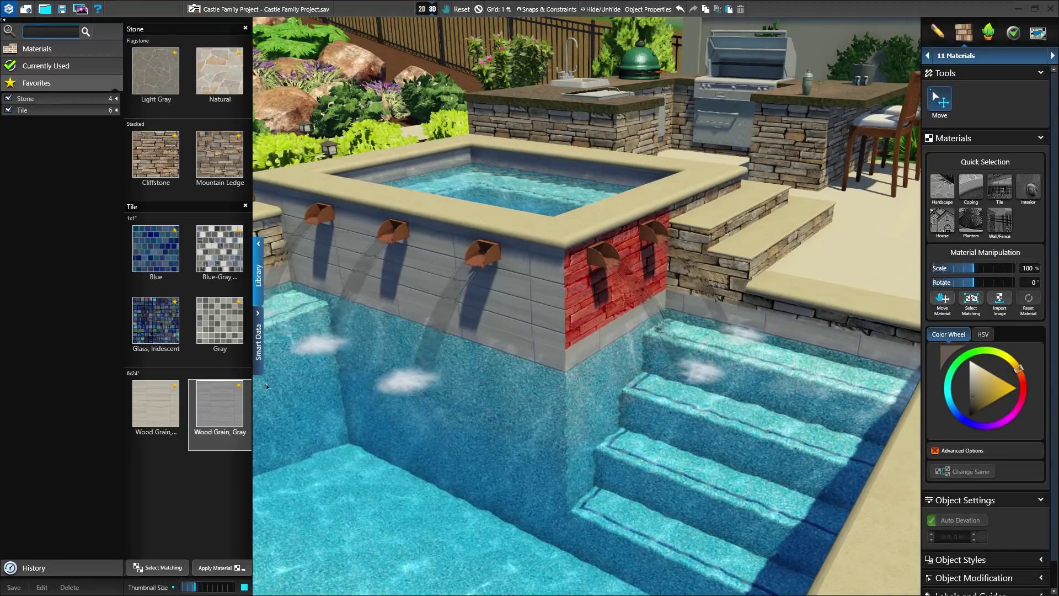
left_click(220, 411)
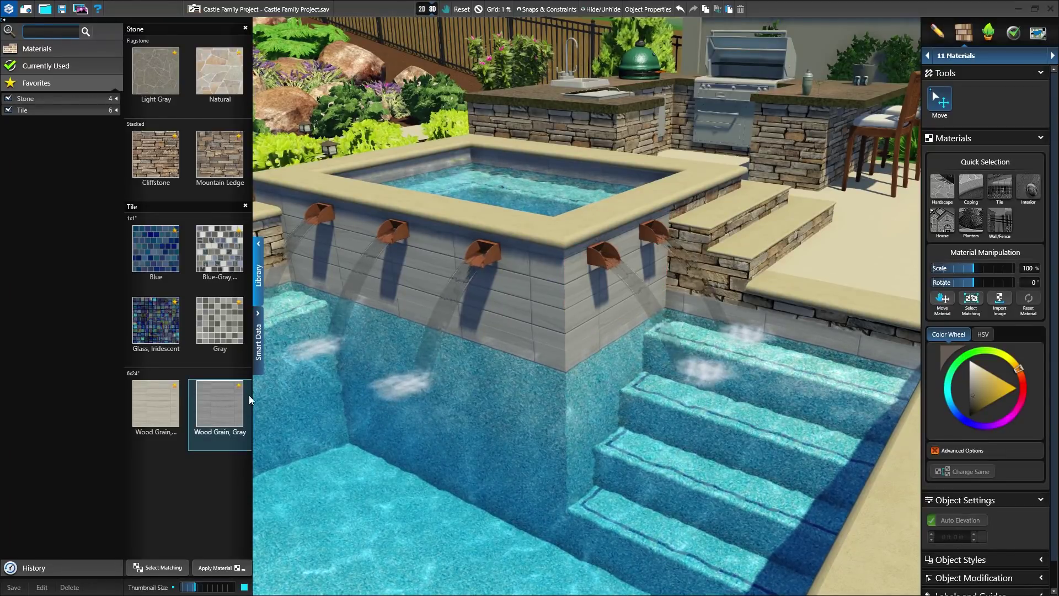
left_click(499, 288)
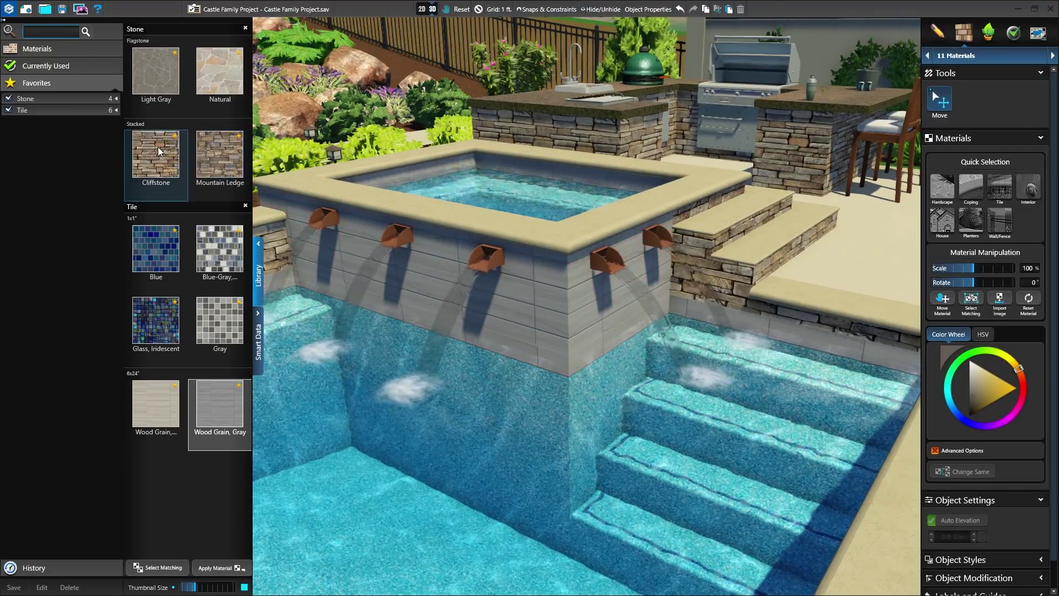
left_click(156, 155)
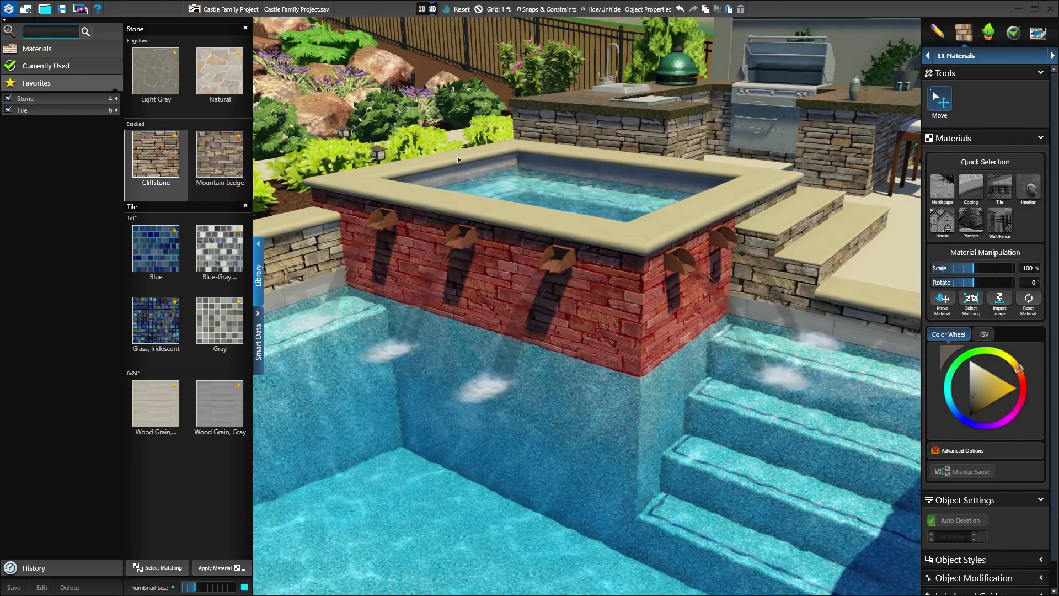
key("Escape")
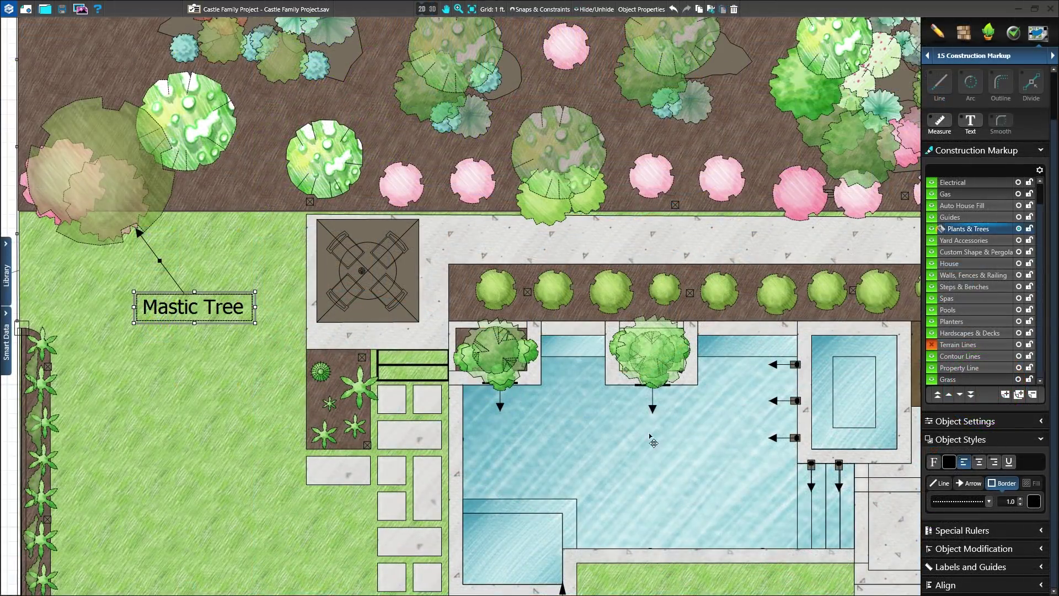
- Set the markup line style to a dashed pattern and add 1 ft 0 in excavation to the pool ruler
left_click(938, 483)
left_click(958, 501)
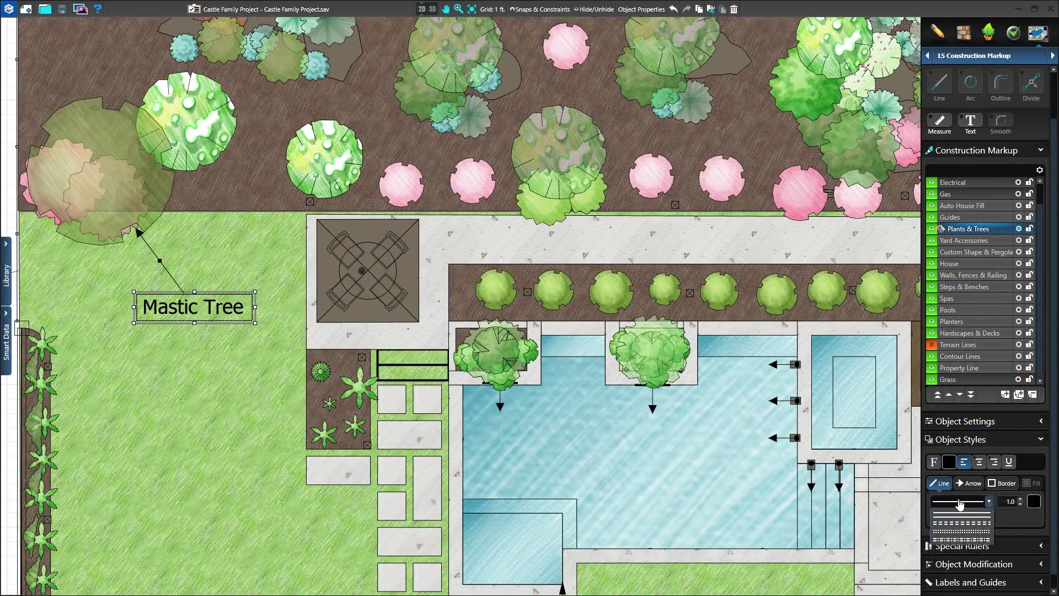
left_click(959, 520)
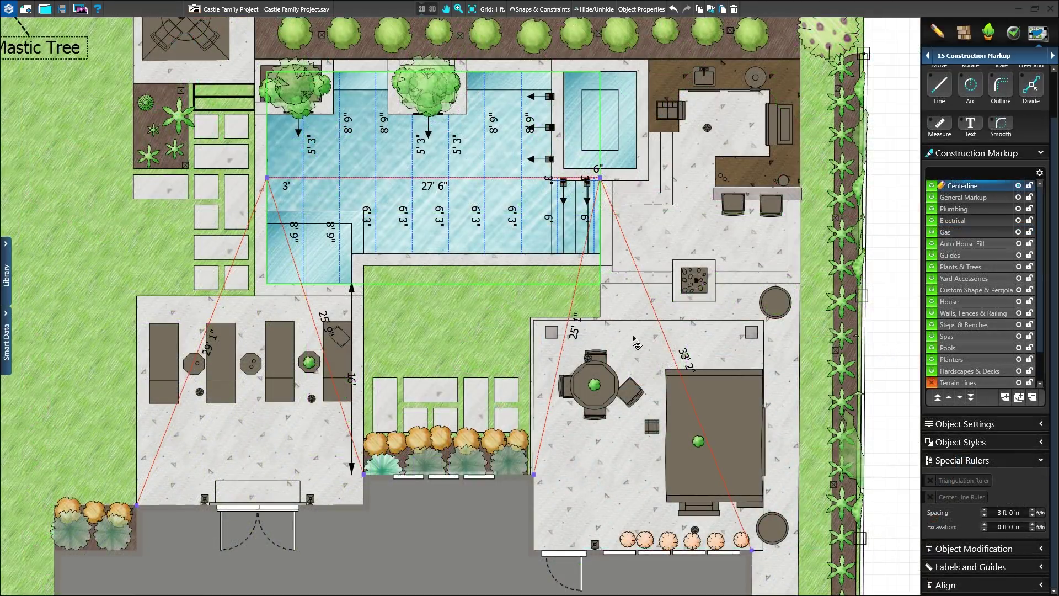
left_click(985, 525)
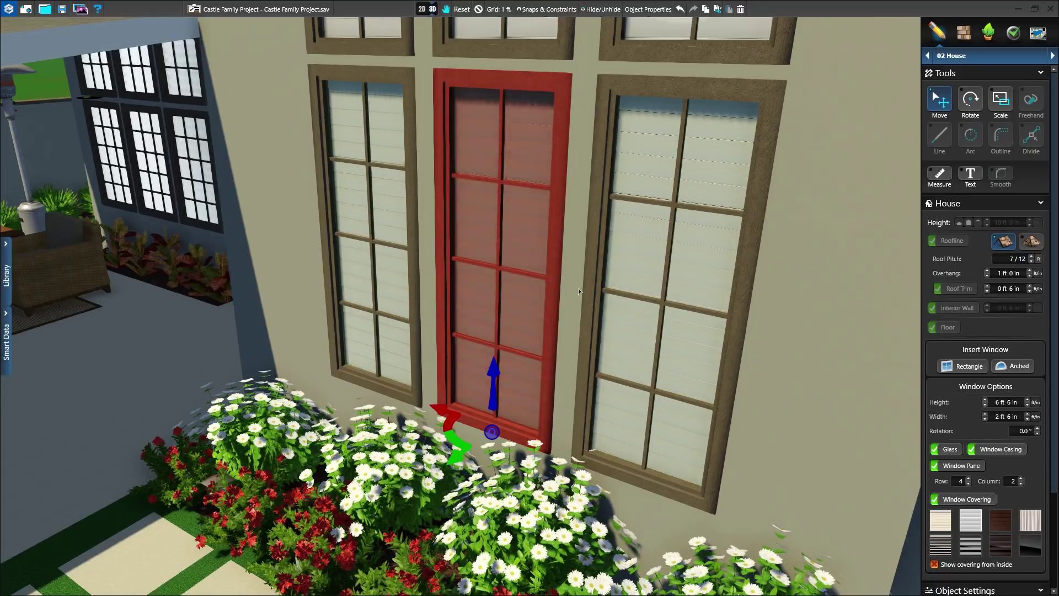
- Try blinds, white, dark and dark-red coverings on the middle window, ending with Wood Shutters - Open
left_click(937, 525)
left_click(972, 521)
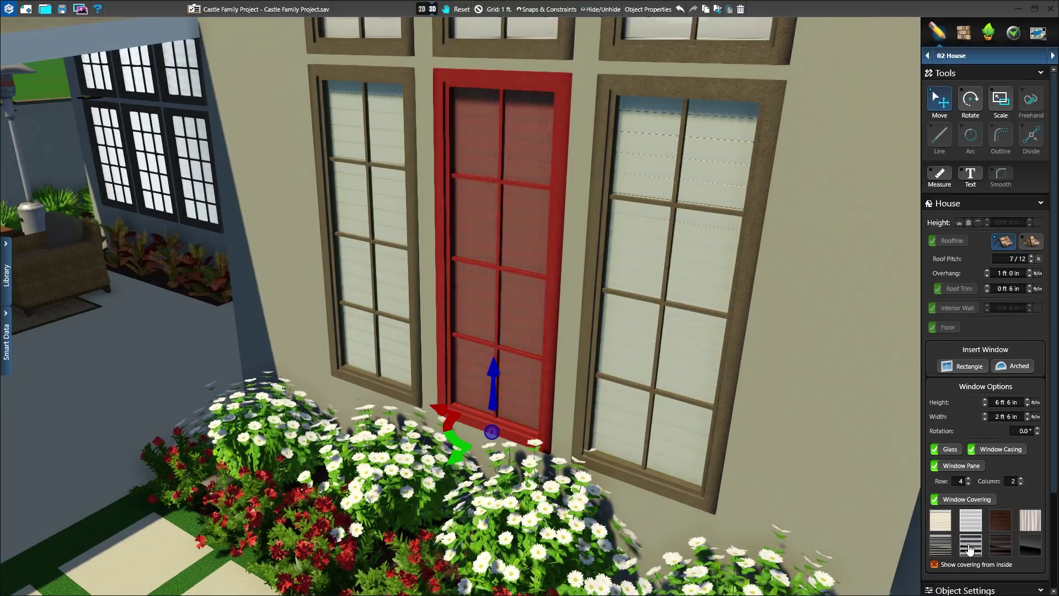
left_click(990, 533)
left_click(990, 531)
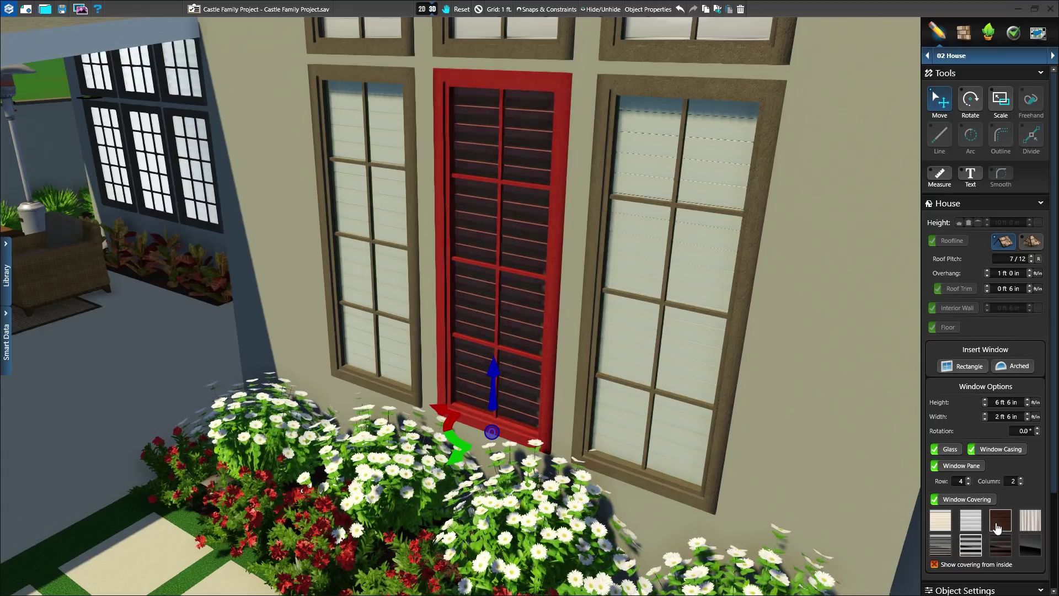
left_click(993, 548)
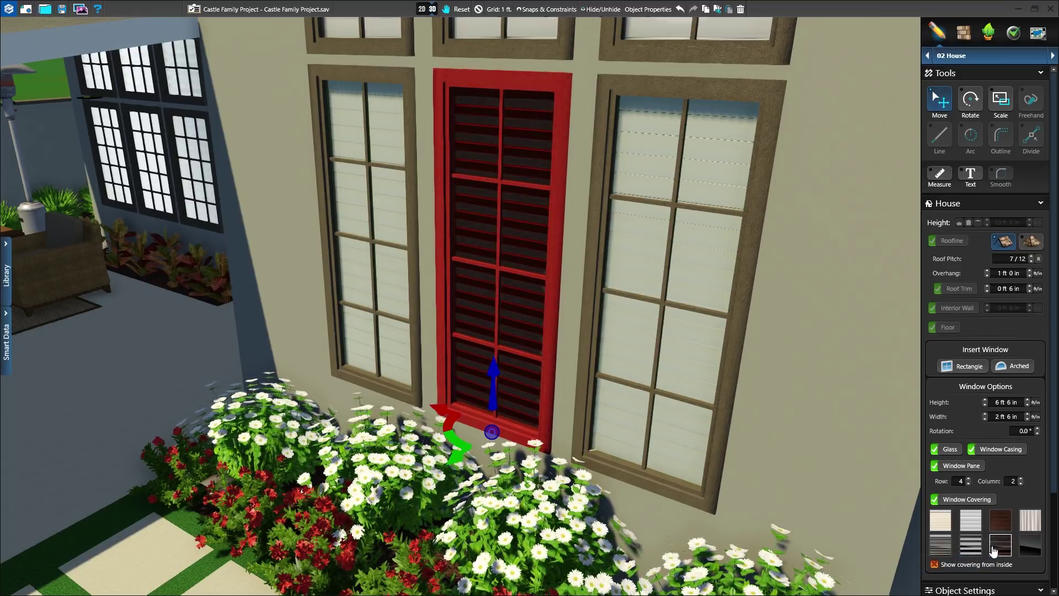